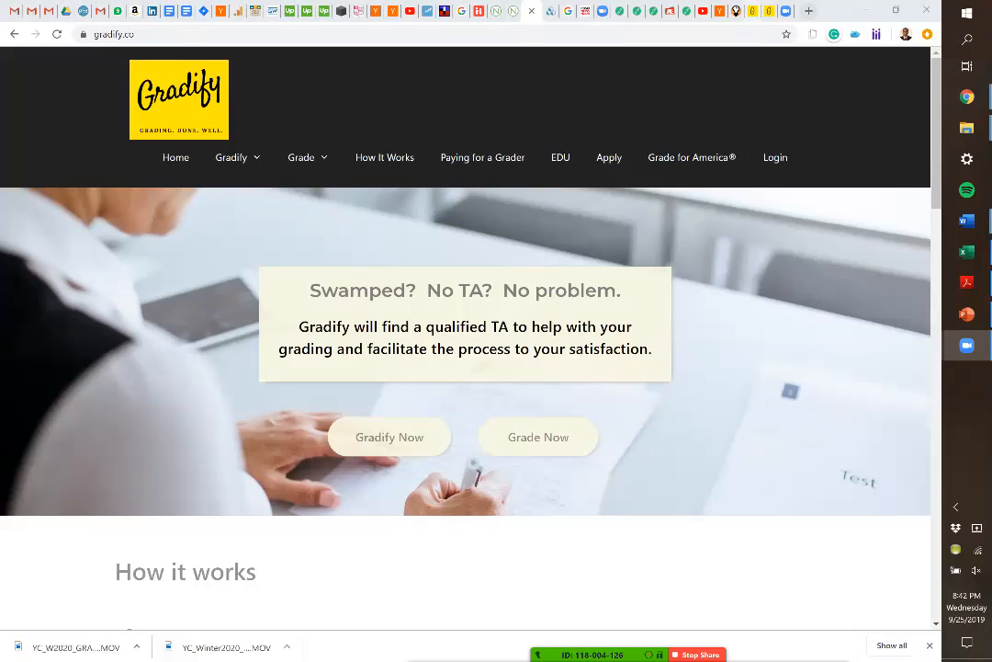
Switch to the web app, log out of the grader account and log in with the prefilled instructor account.
click(770, 11)
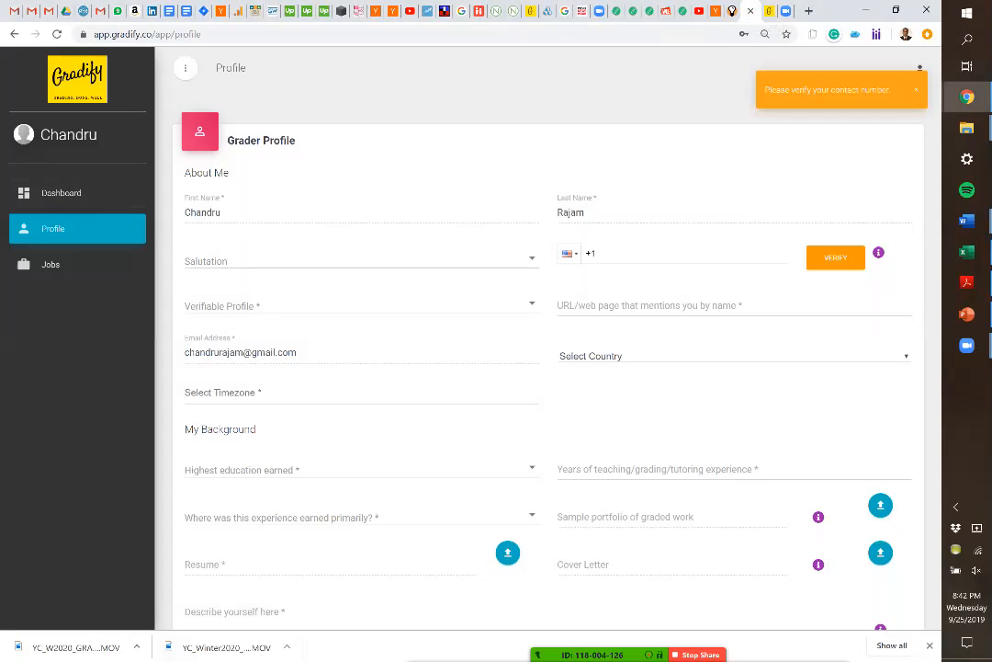
click(929, 104)
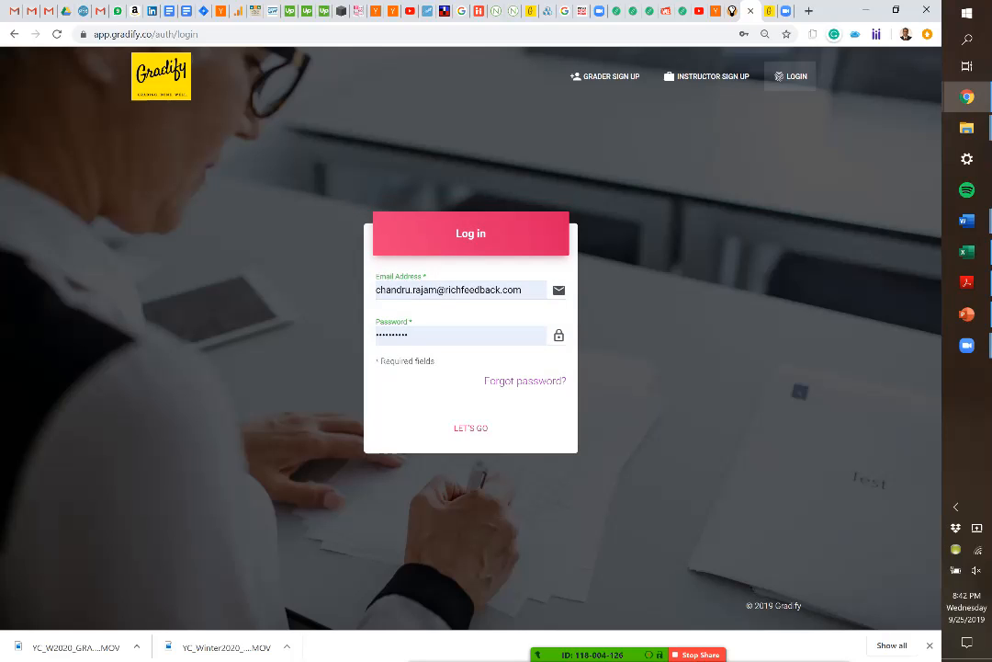
key(Return)
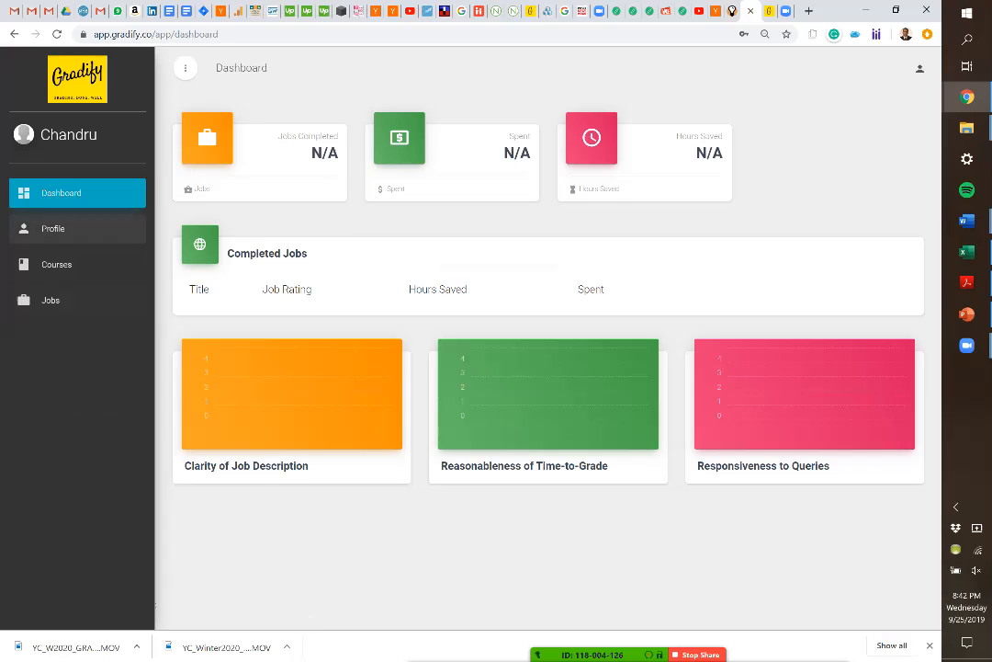
Open the instructor profile and set the verifiable profile type to "URL/web page that mentions you by name".
click(52, 227)
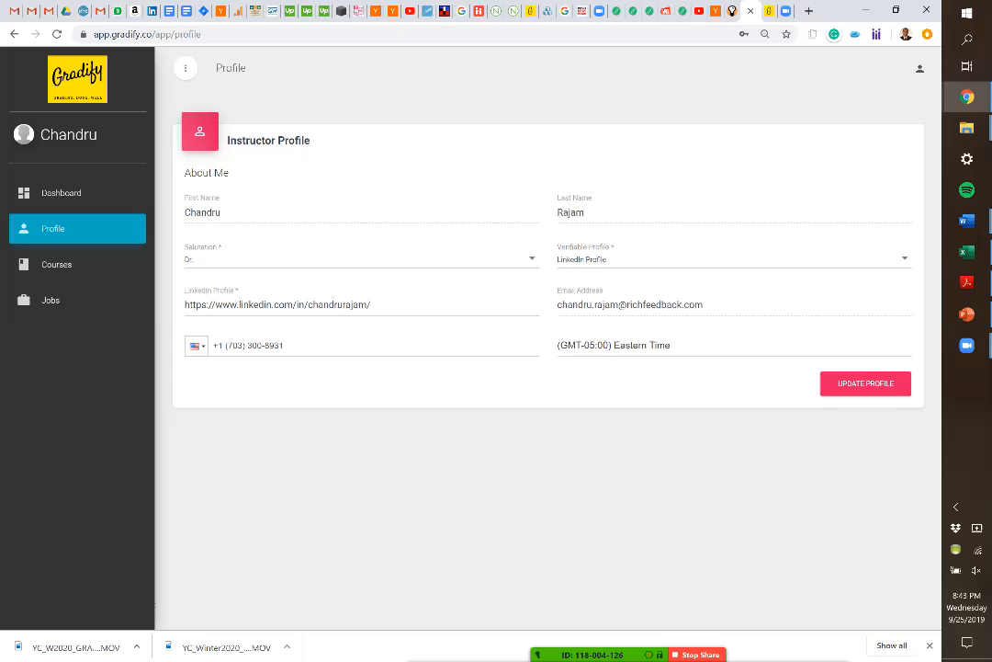
click(655, 259)
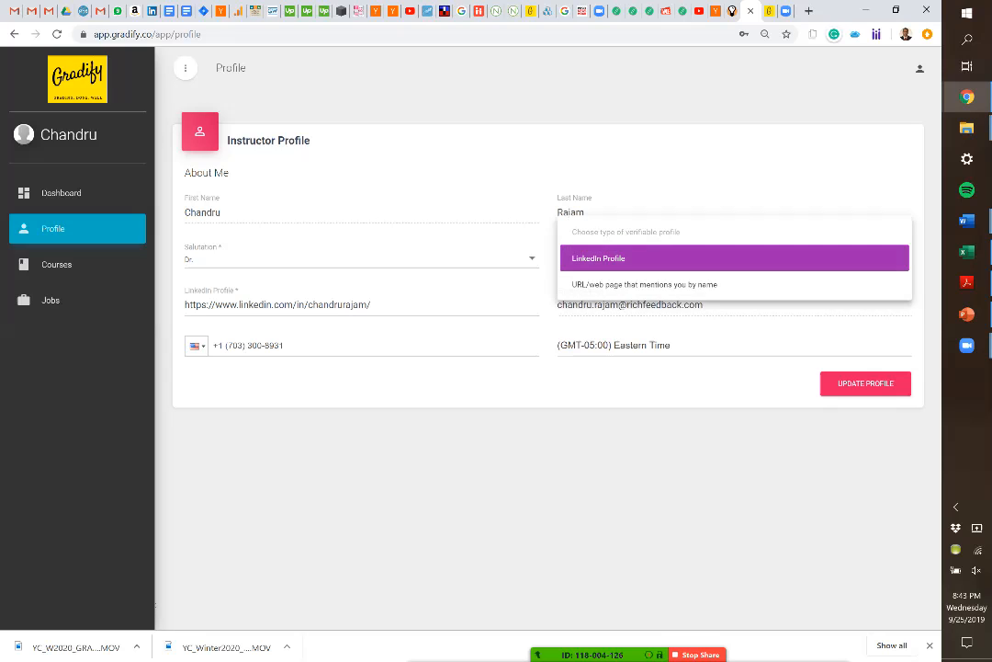
click(646, 284)
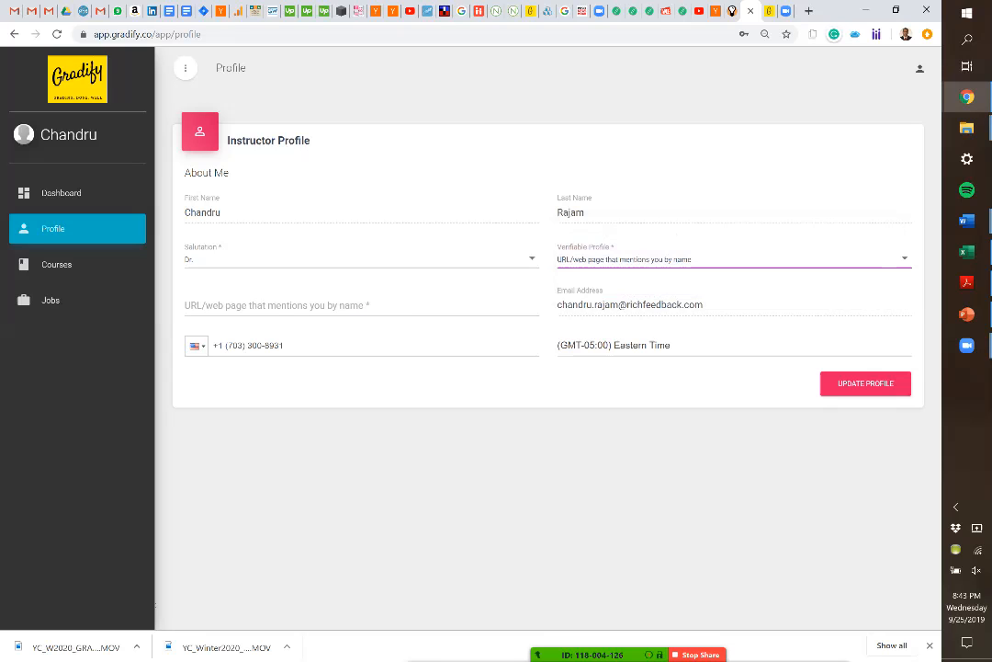
Try to create a course titled Chemistry at the "Undergraduate: Lower Division (Years 1-2)" level.
click(56, 263)
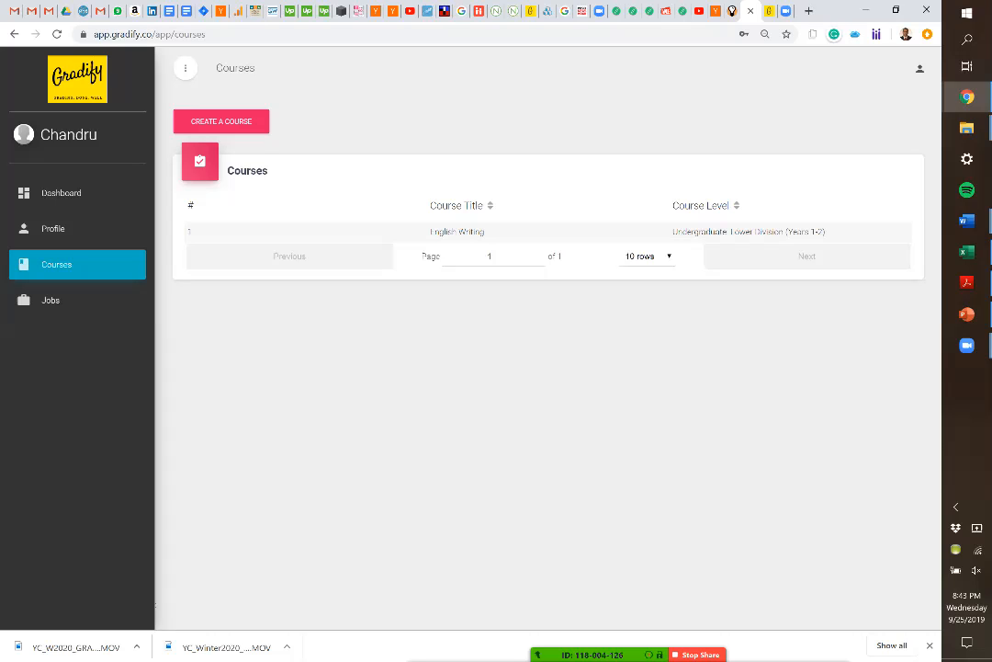
click(221, 121)
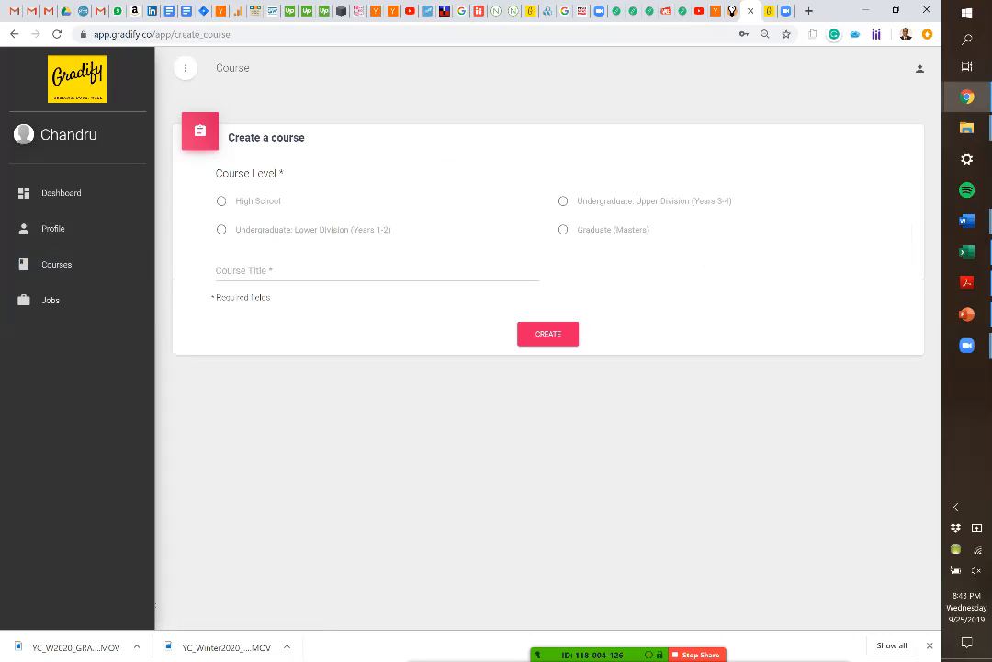
click(376, 271)
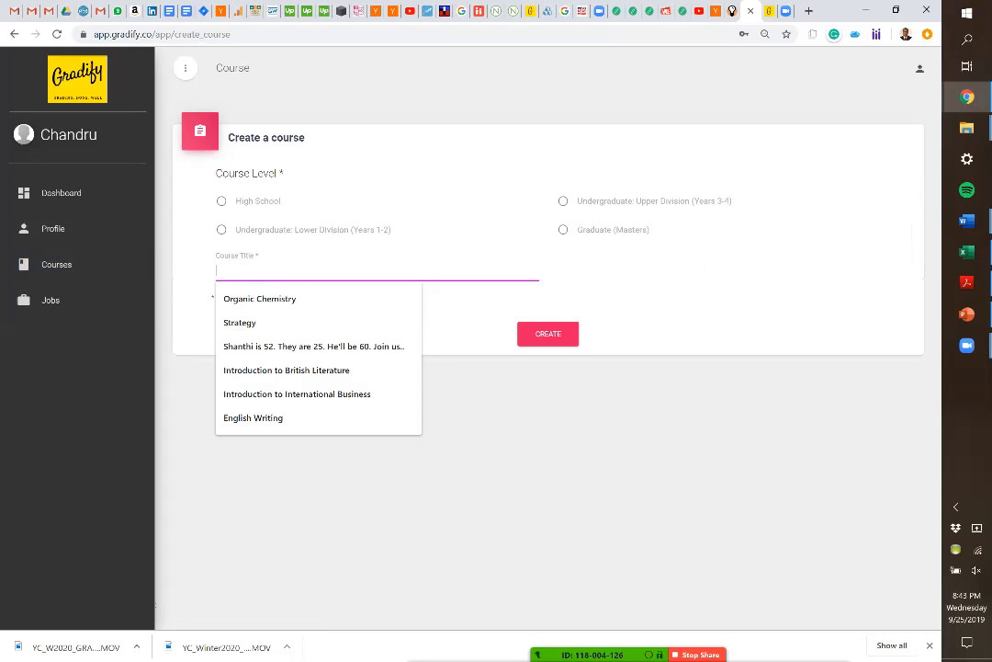
text(Chemistry)
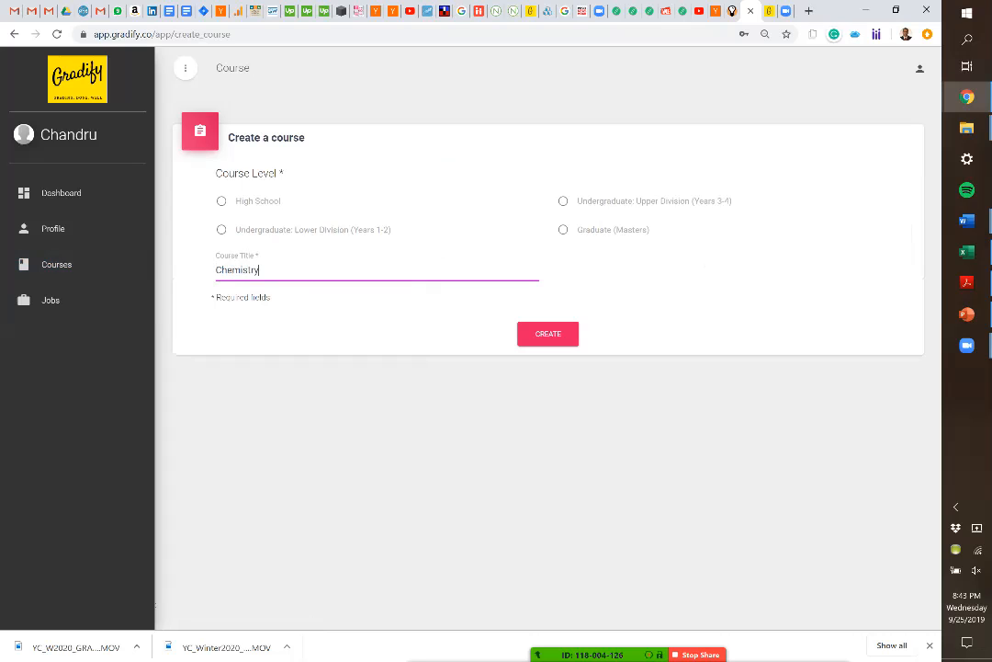
click(548, 334)
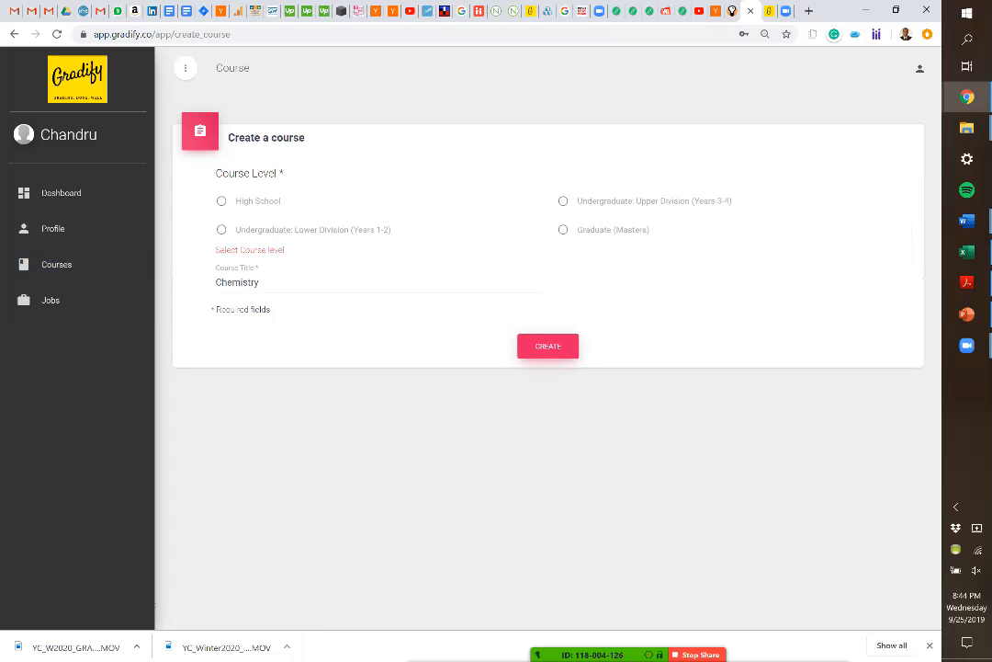
click(221, 230)
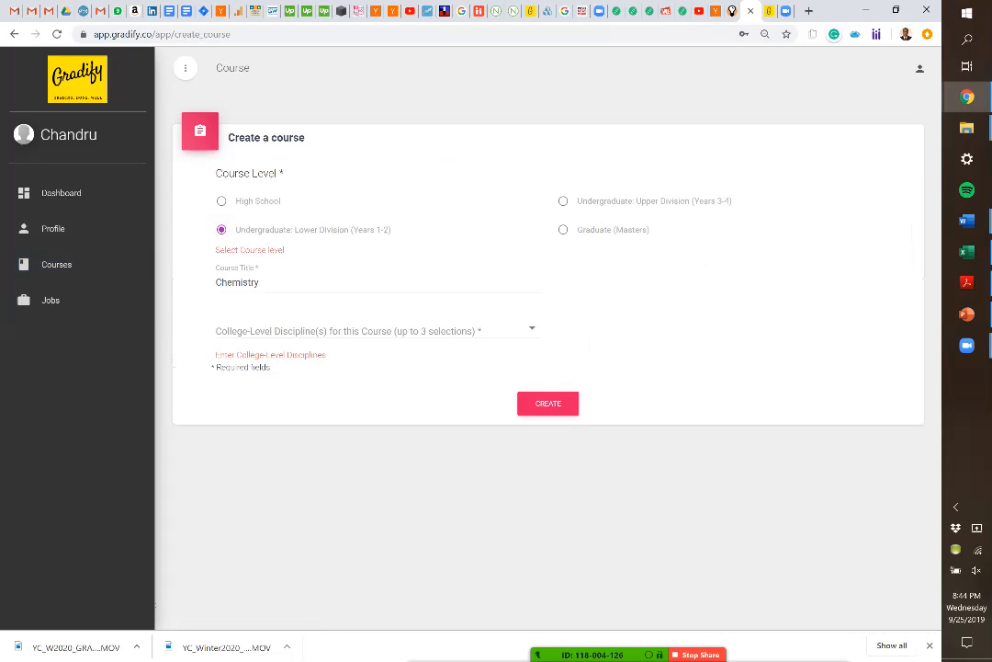
click(548, 403)
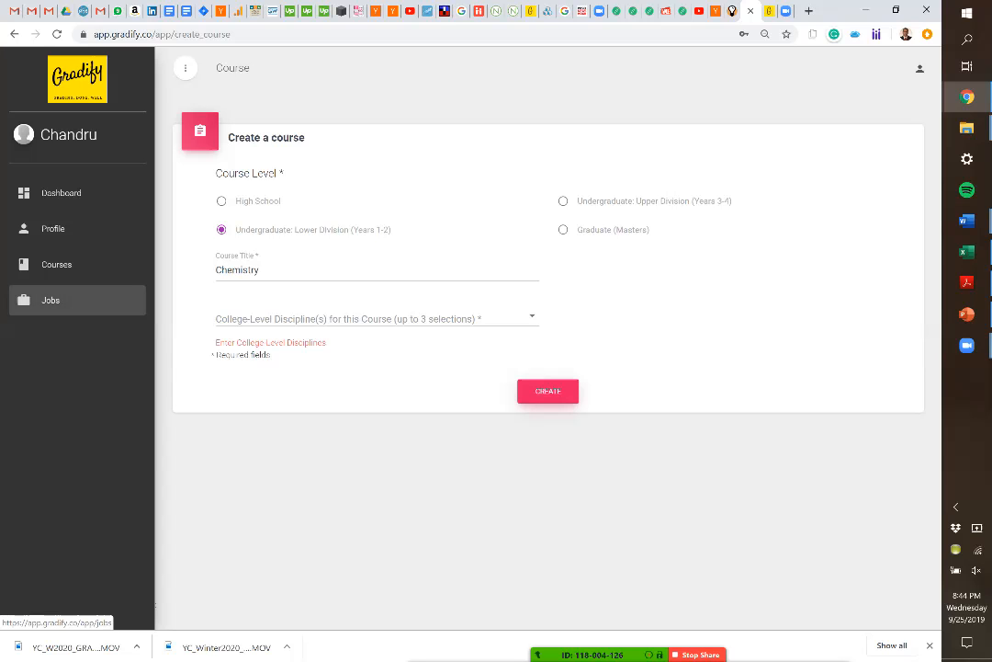
Start a new job and set its course title to English Writing, leaving the job title empty.
click(77, 300)
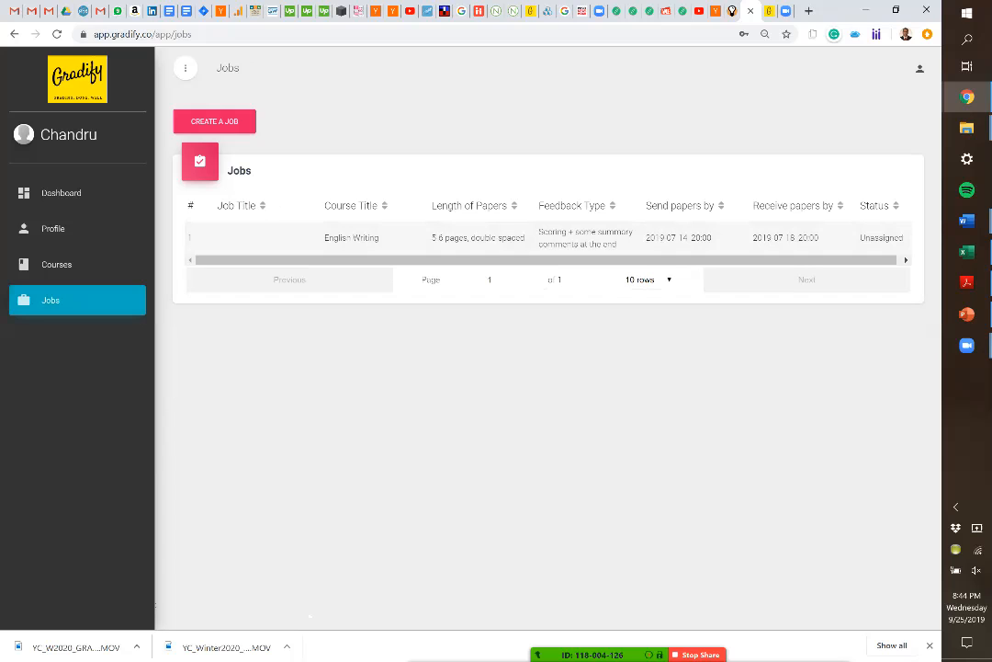
click(214, 120)
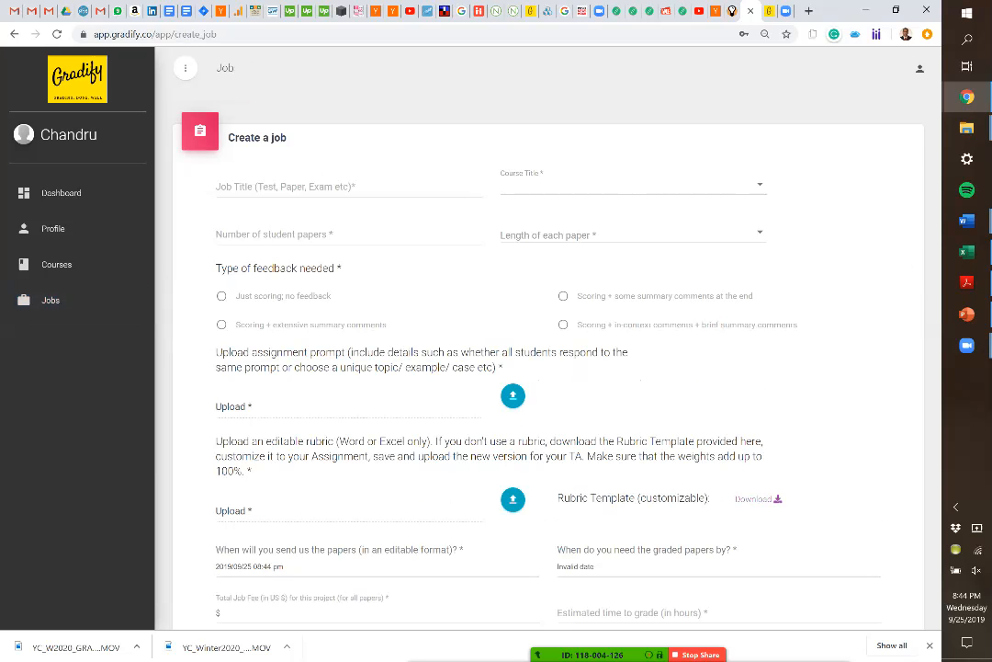
click(633, 184)
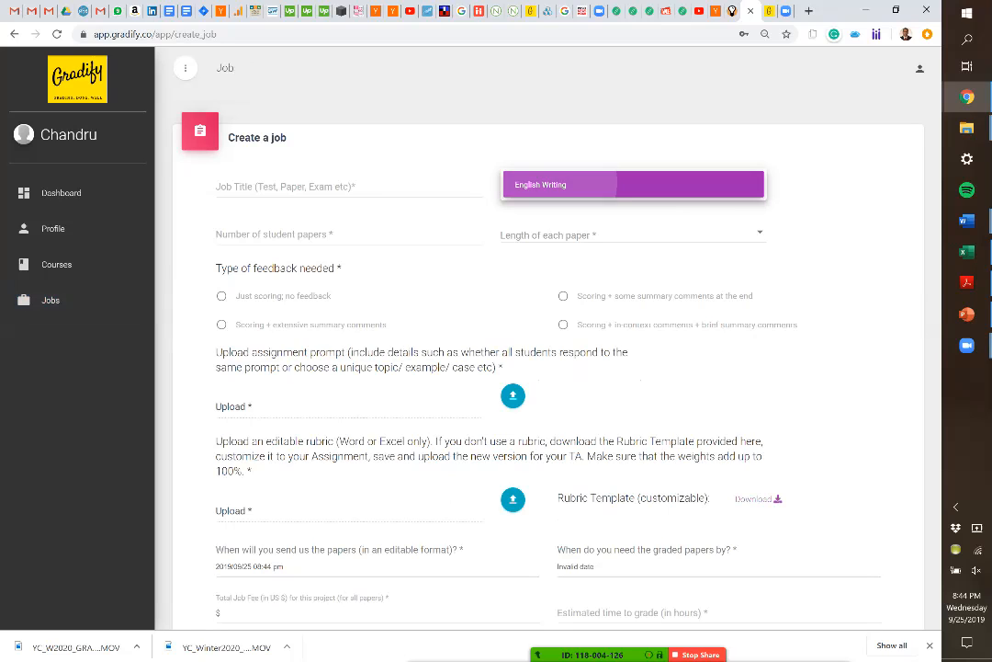
click(632, 185)
click(294, 187)
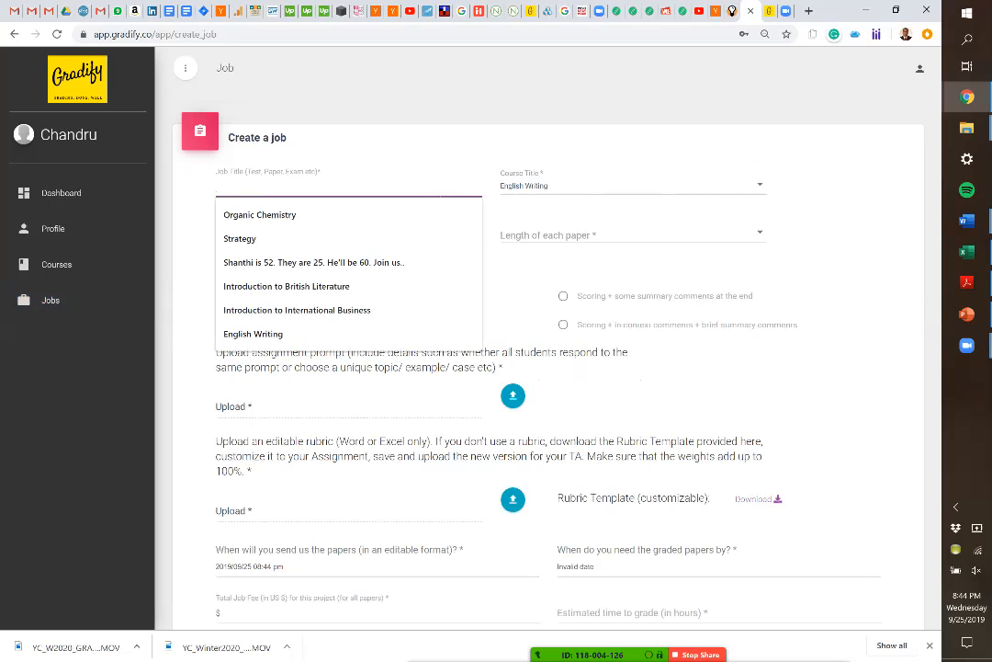
click(276, 151)
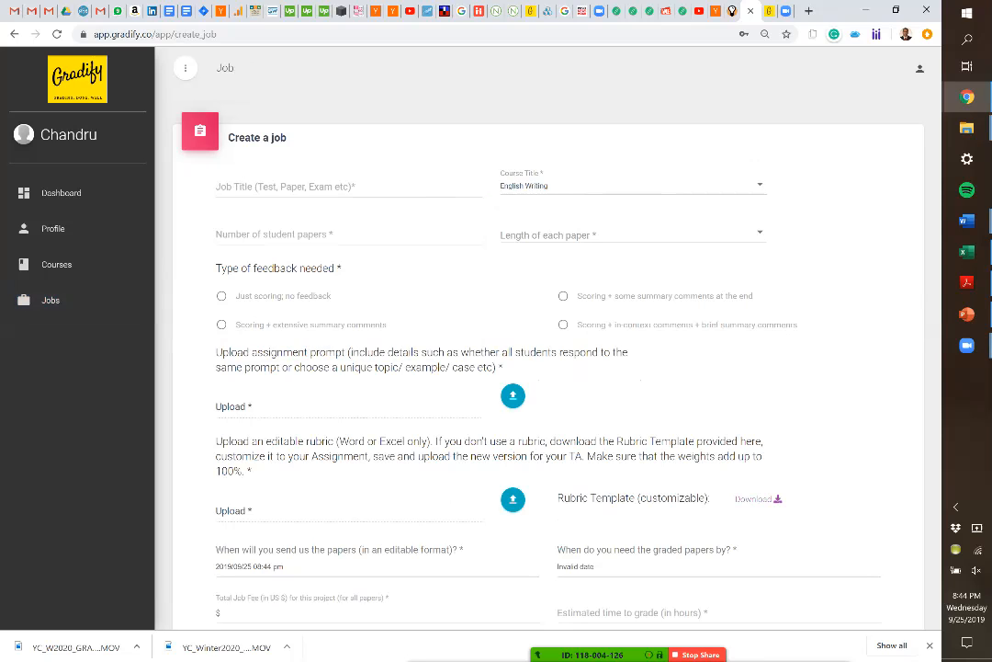
Review the paper length options without choosing one and set the feedback type to "Just scoring; no feedback".
click(632, 235)
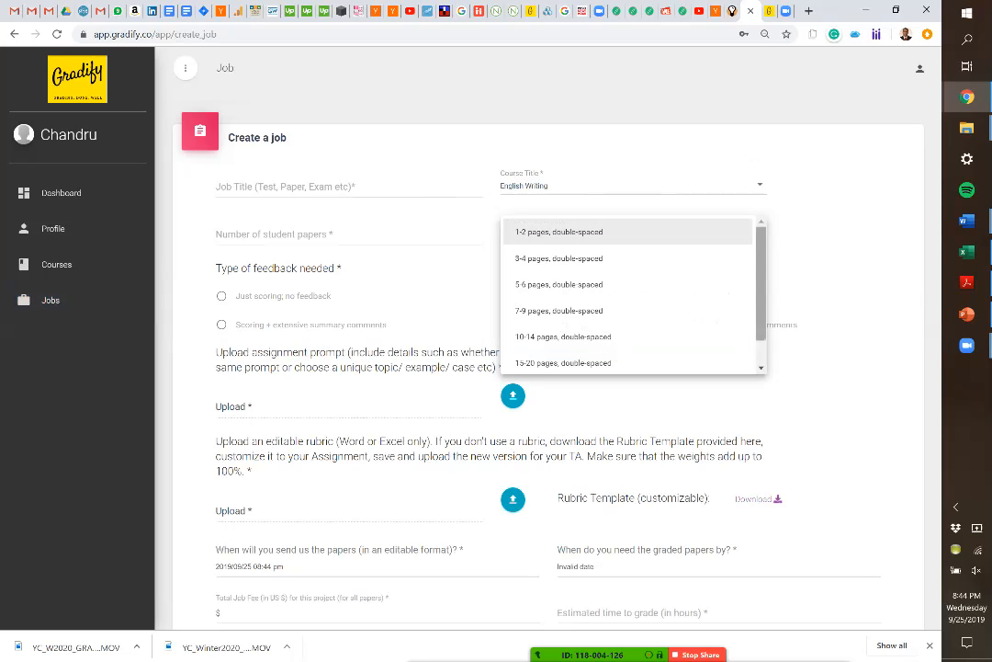
scroll(632, 294, down, 2)
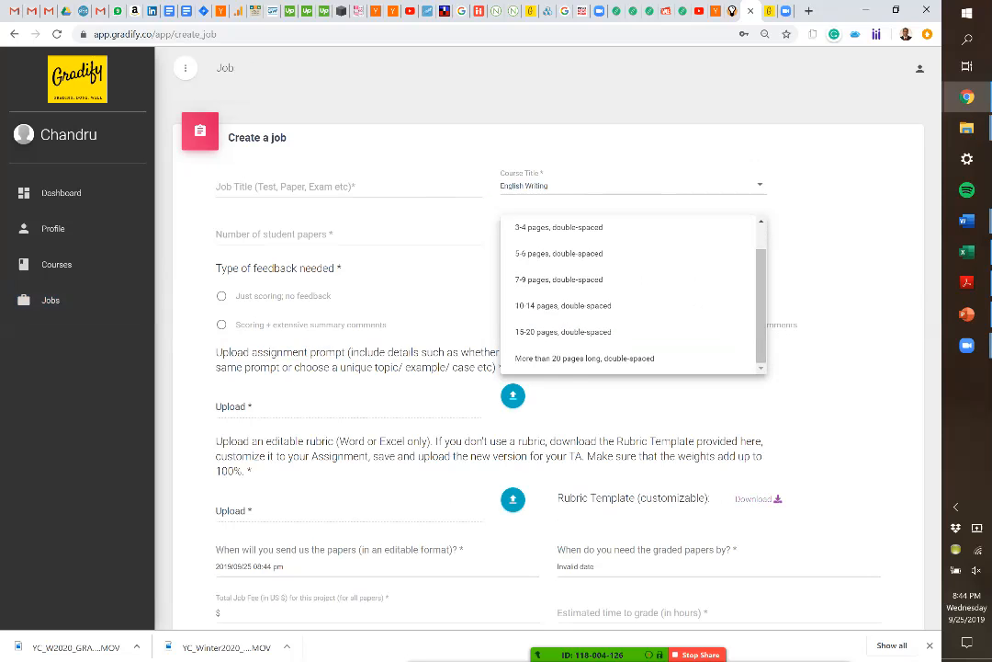
key(Escape)
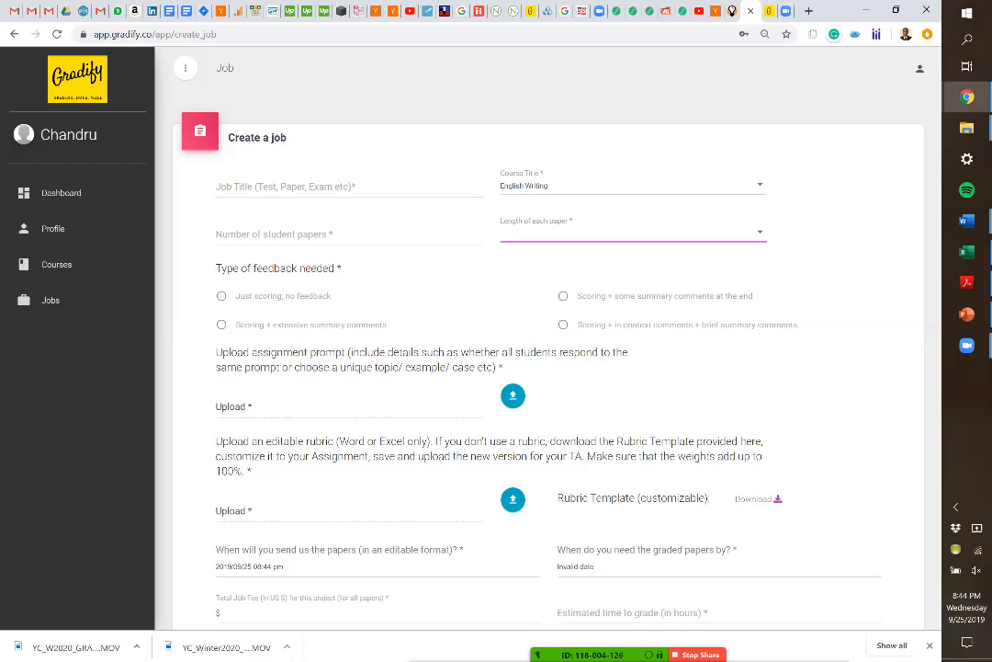
click(221, 295)
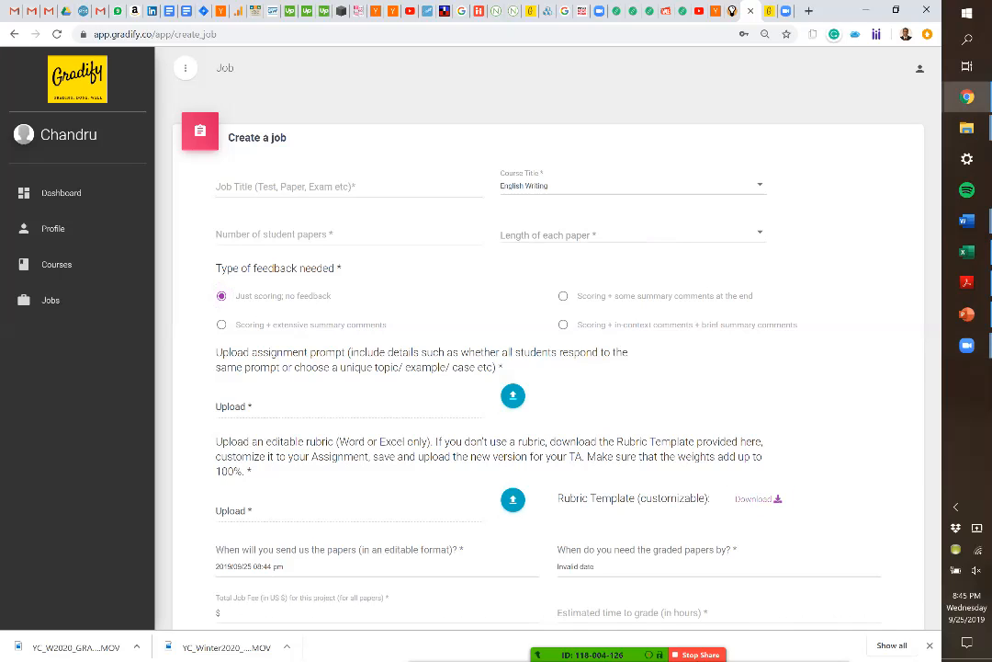
Examine the rest of the new job form, including the instructions field and comment section, and compare it with the existing English Writing job.
scroll(548, 367, down, 4)
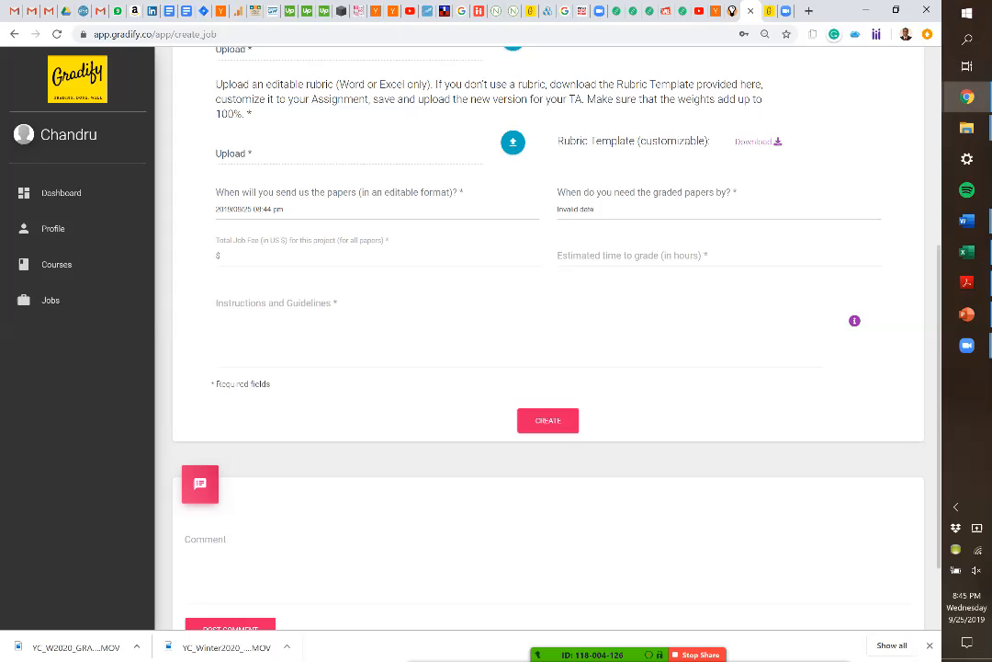
mouse_move(855, 321)
scroll(548, 367, down, 2)
click(204, 429)
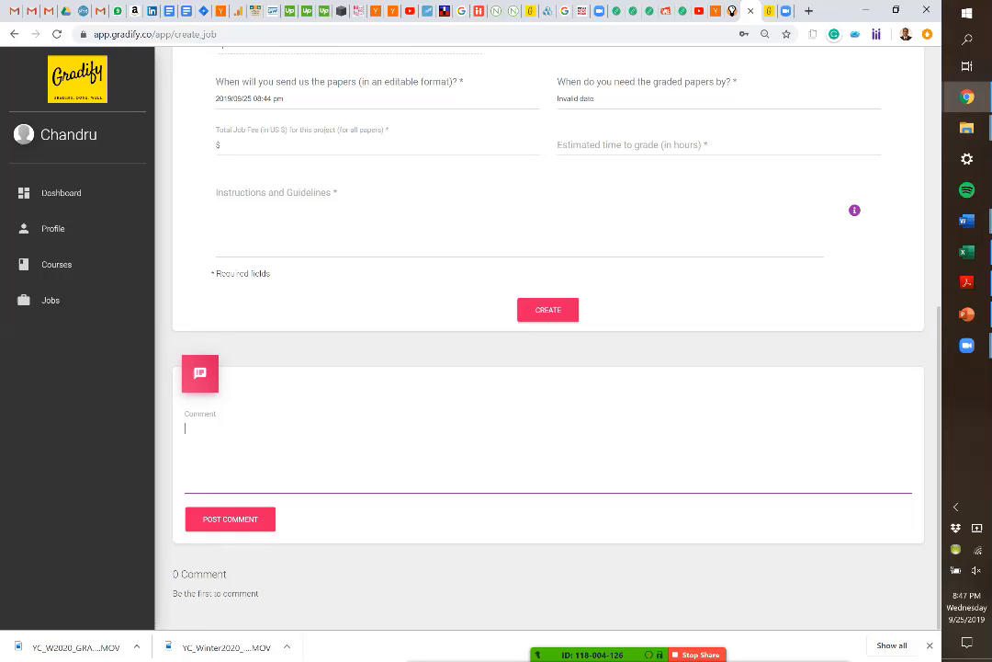
scroll(547, 349, up, 4)
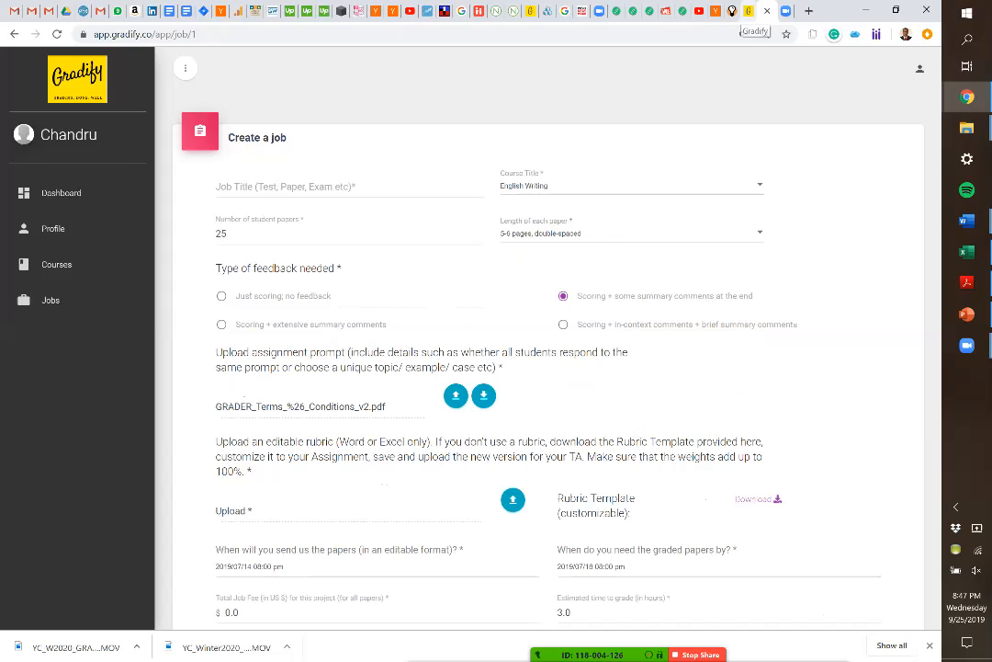
click(735, 11)
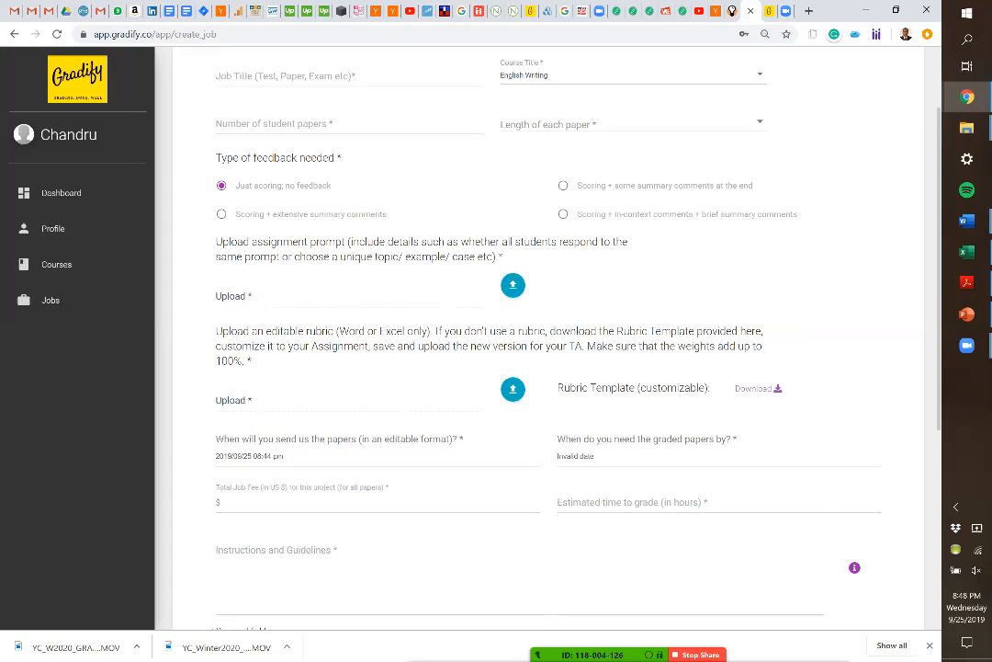
scroll(549, 338, up, 2)
Log out of the instructor account and log in with the saved grader account.
click(920, 68)
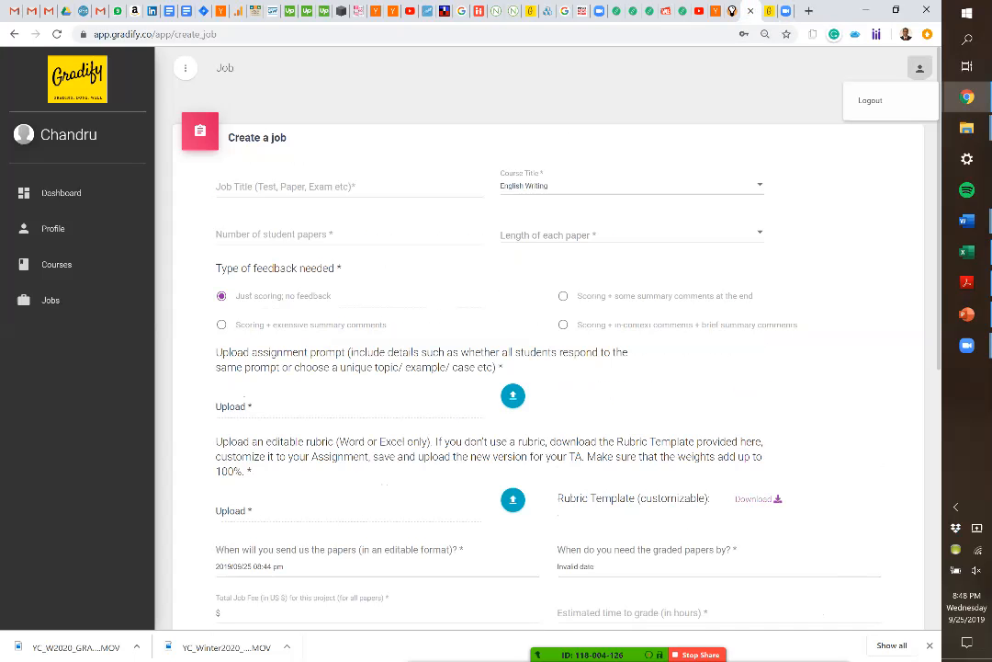
click(880, 99)
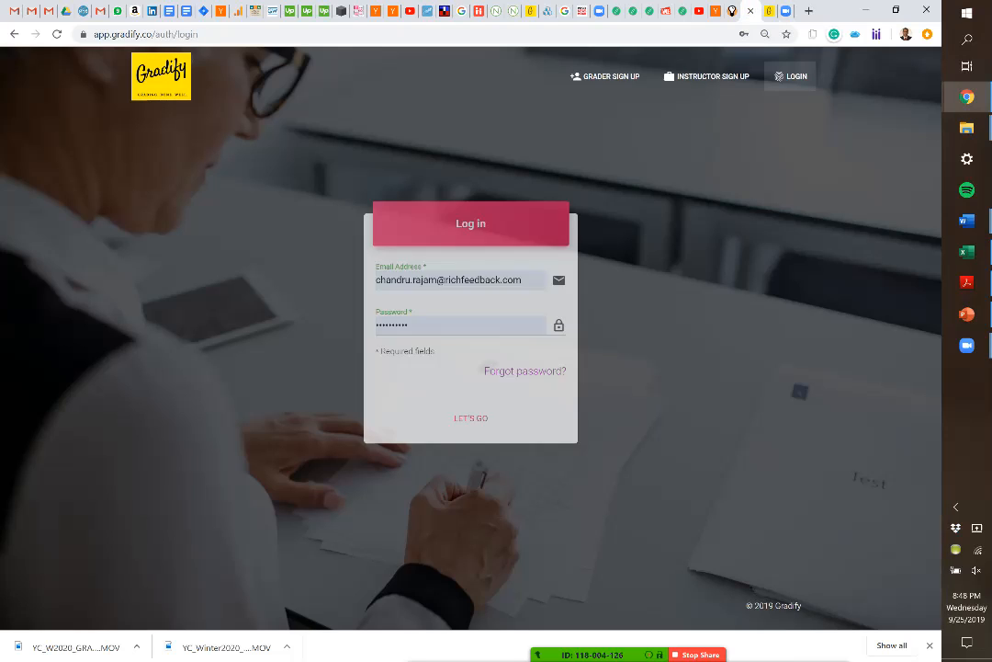
click(500, 289)
key(Down)
key(Down)
key(Down)
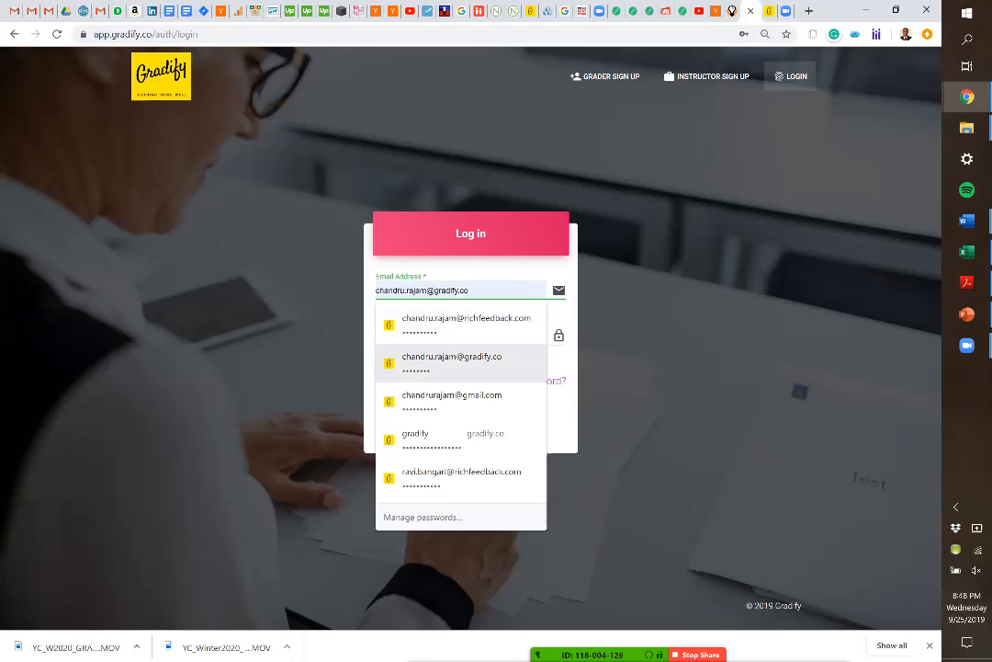
key(Return)
key(Return)
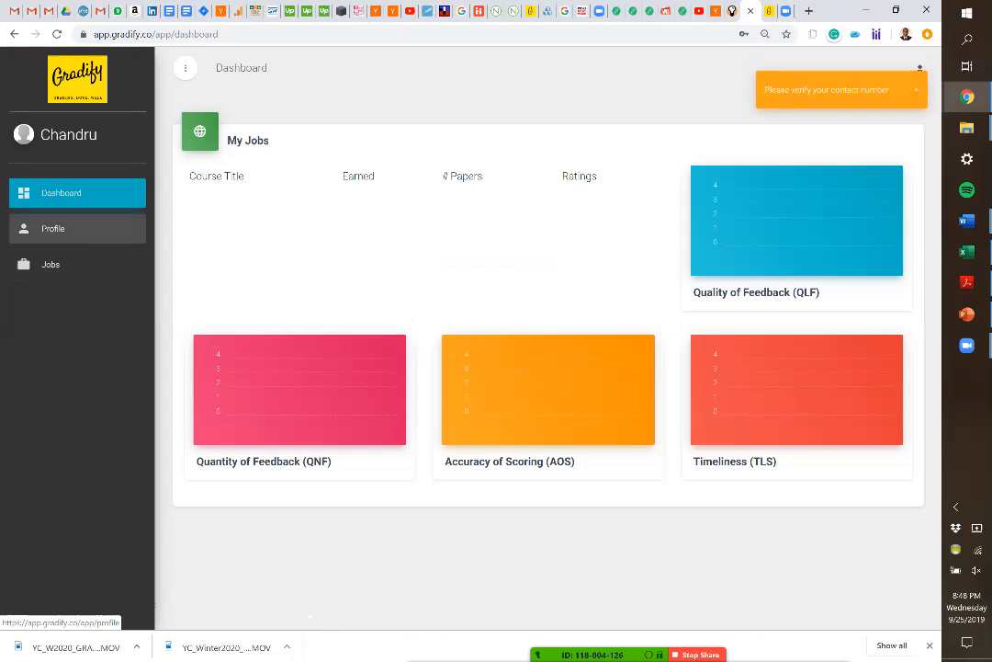
Examine the grader profile form, including the options for where experience was earned and the availability, rate and subject fields.
click(53, 228)
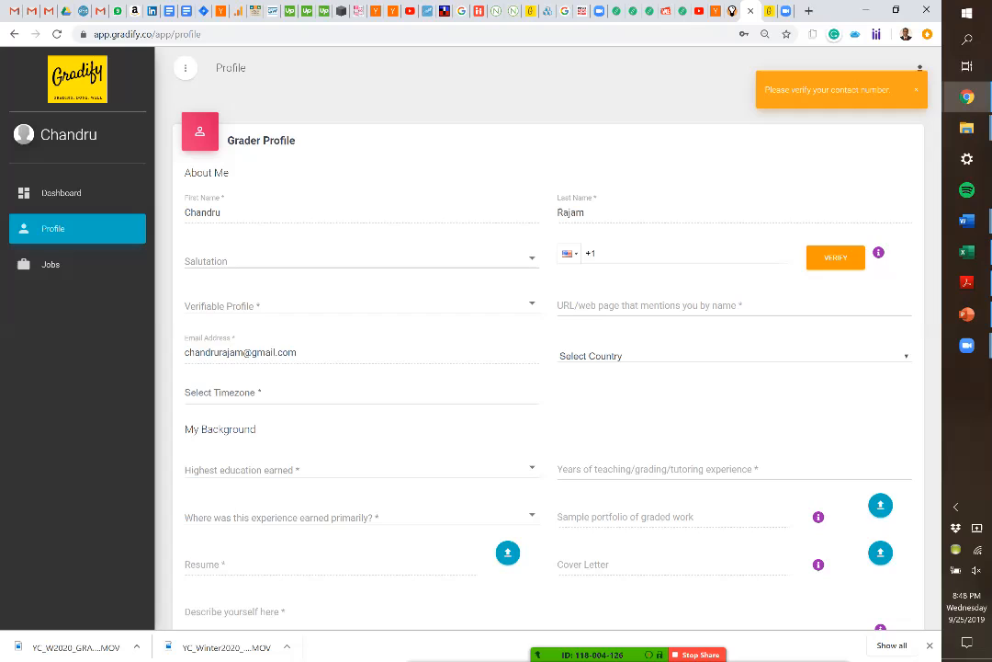
scroll(549, 368, down, 2)
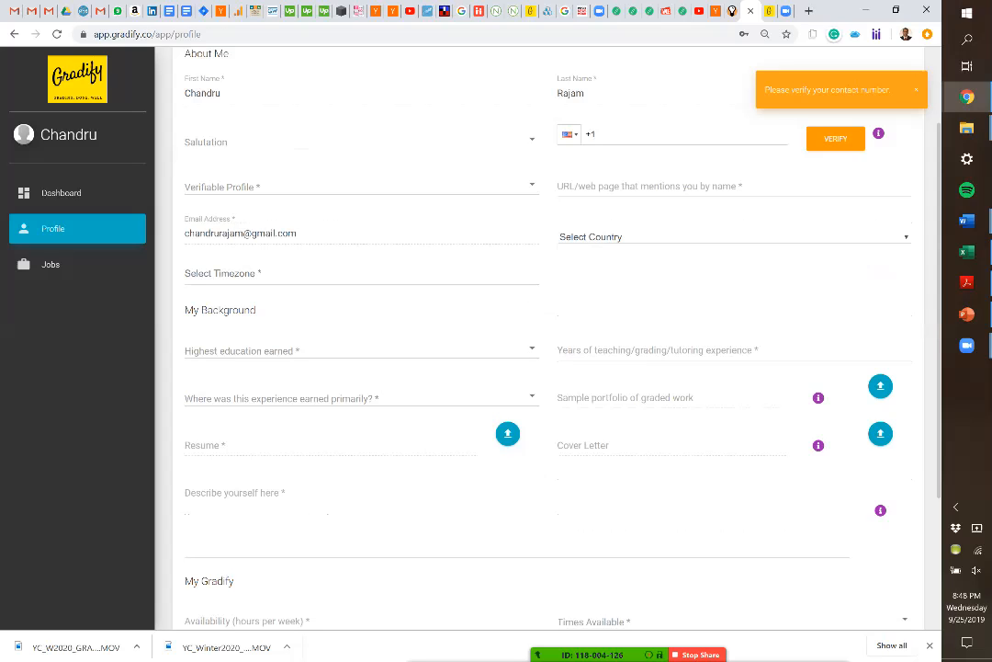
click(361, 398)
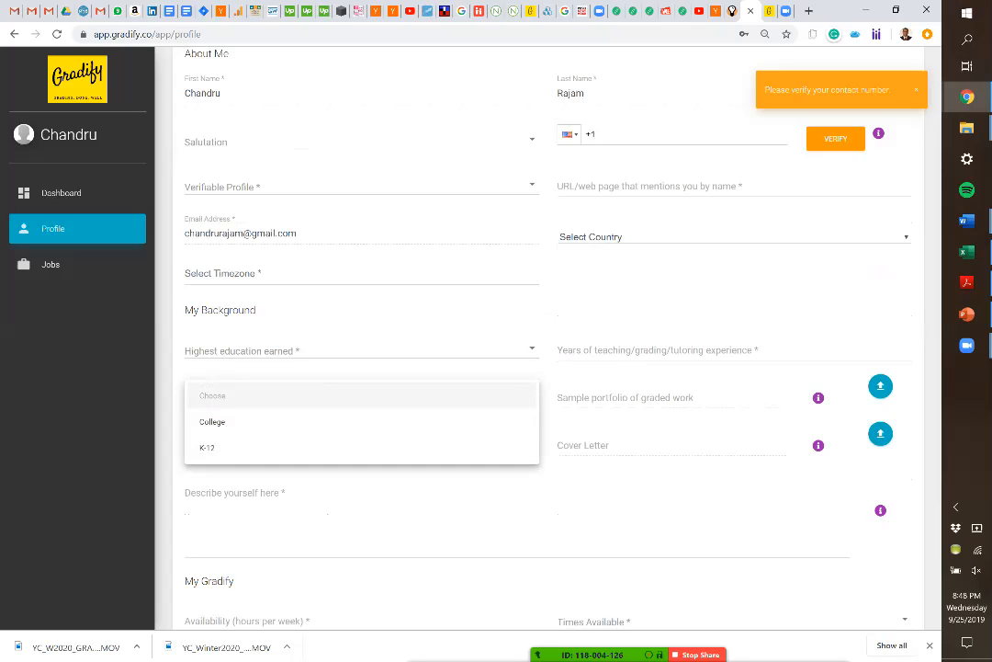
key(Escape)
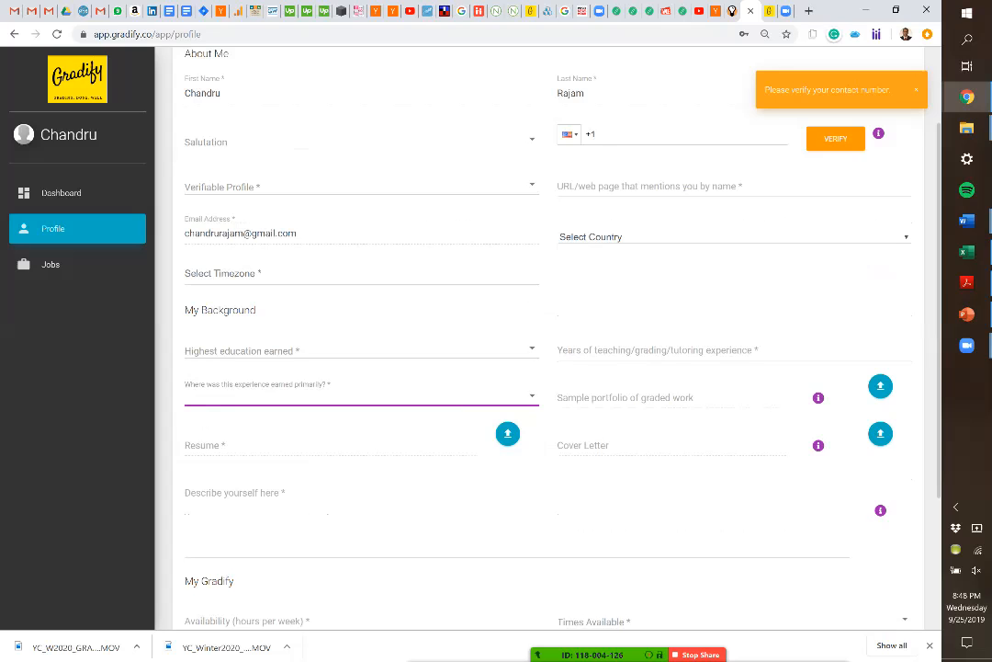
scroll(547, 340, down, 3)
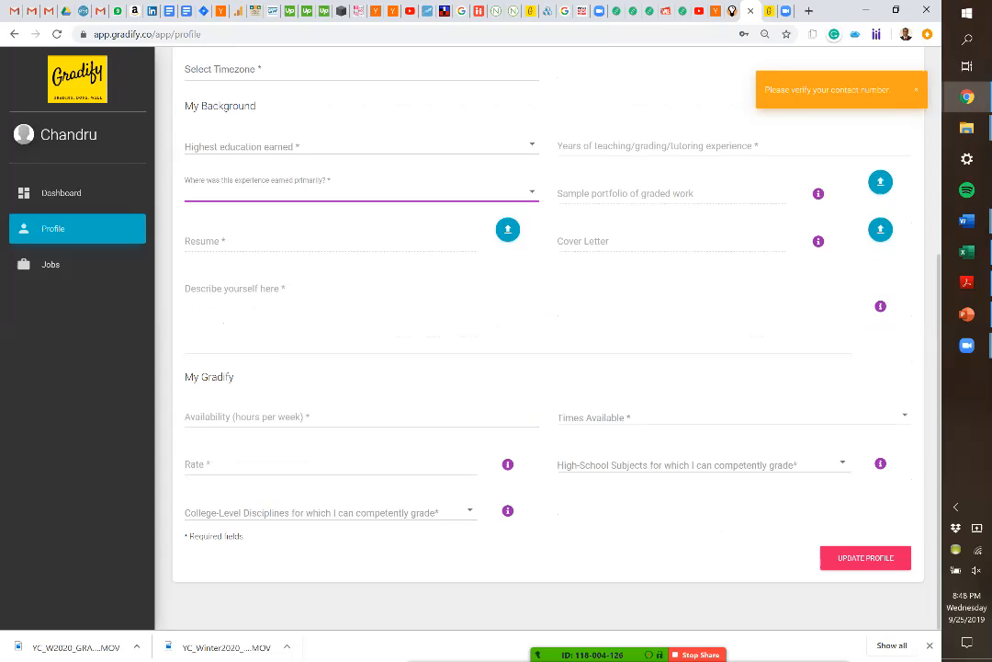
Review the self-description field, the Times Available options and the list of high-school subjects in the grader profile without choosing any.
click(234, 289)
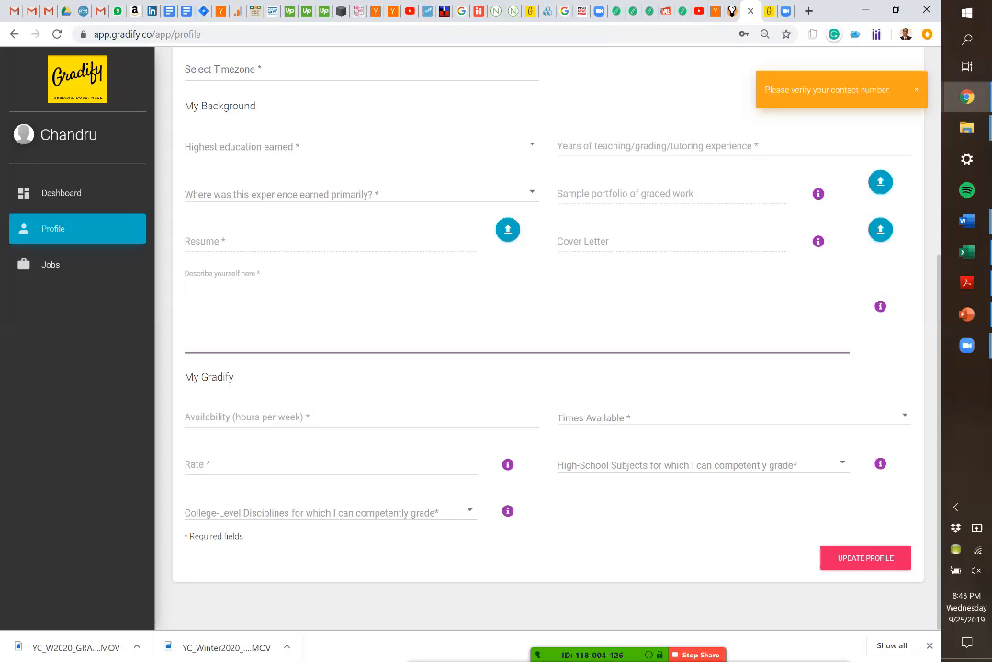
click(734, 417)
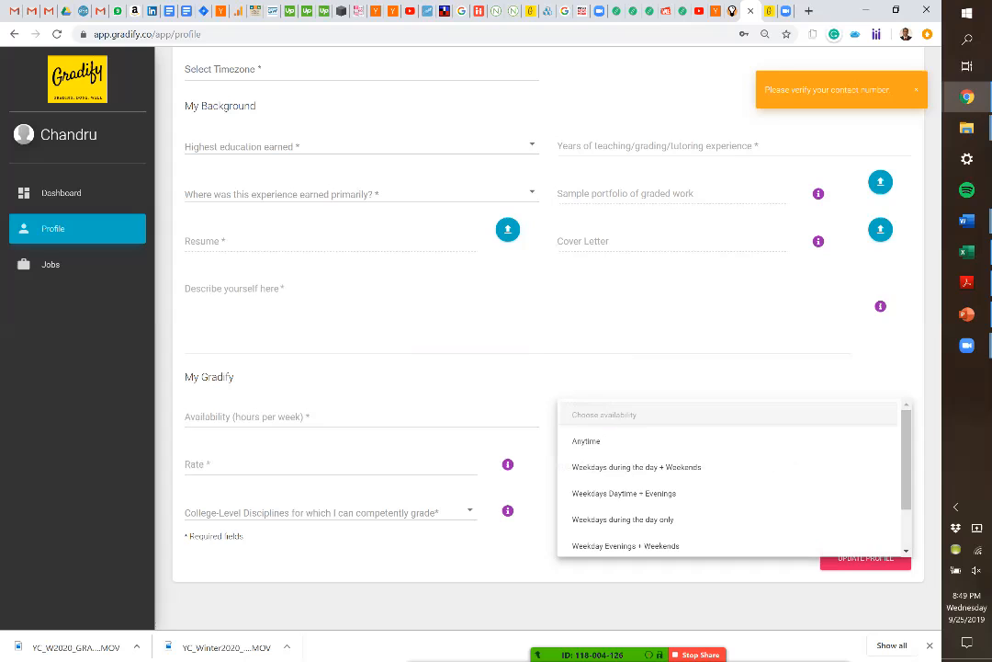
key(Escape)
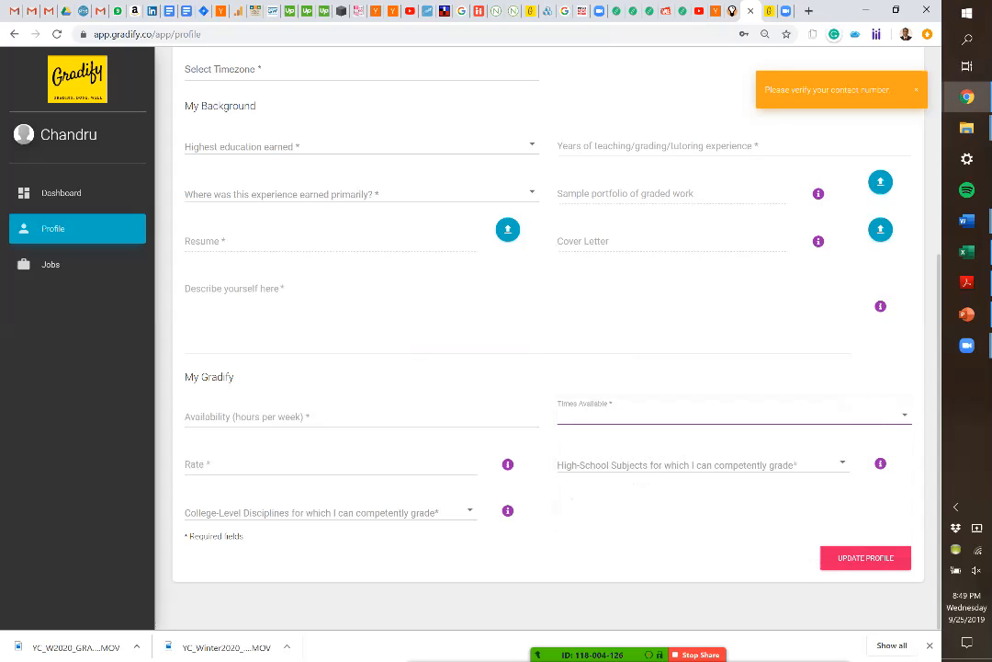
click(702, 465)
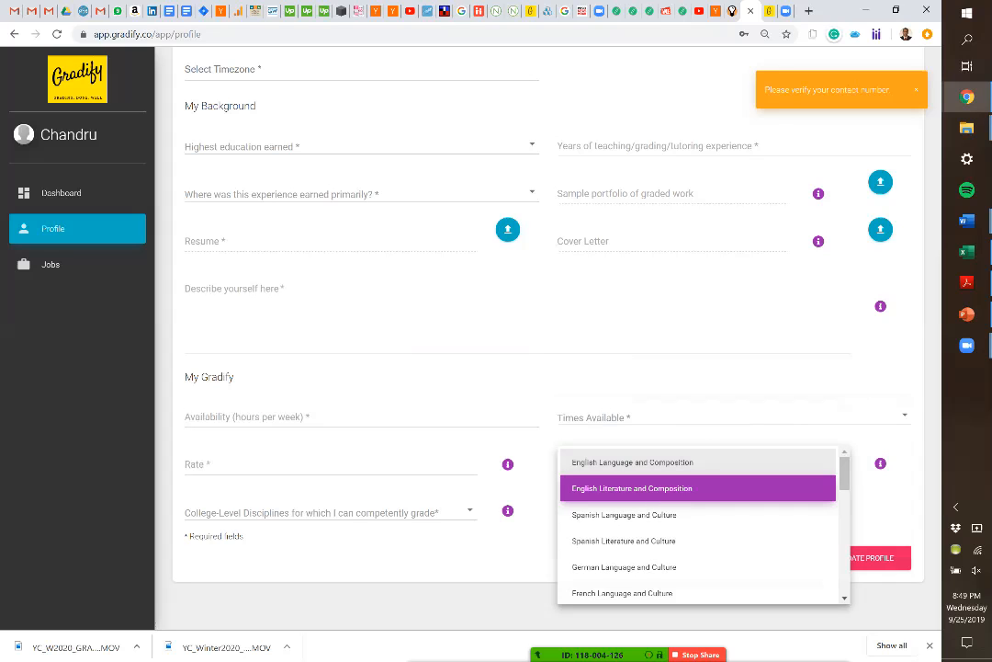
scroll(702, 523, down, 3)
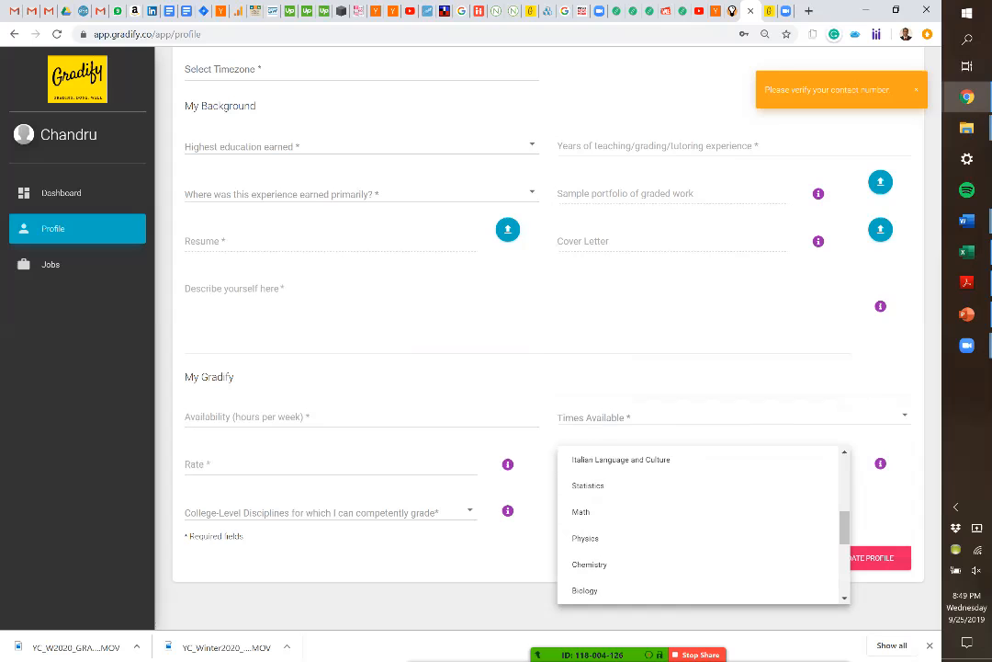
key(Escape)
Browse the college-level disciplines a grader can offer and close the list without selecting one.
click(330, 511)
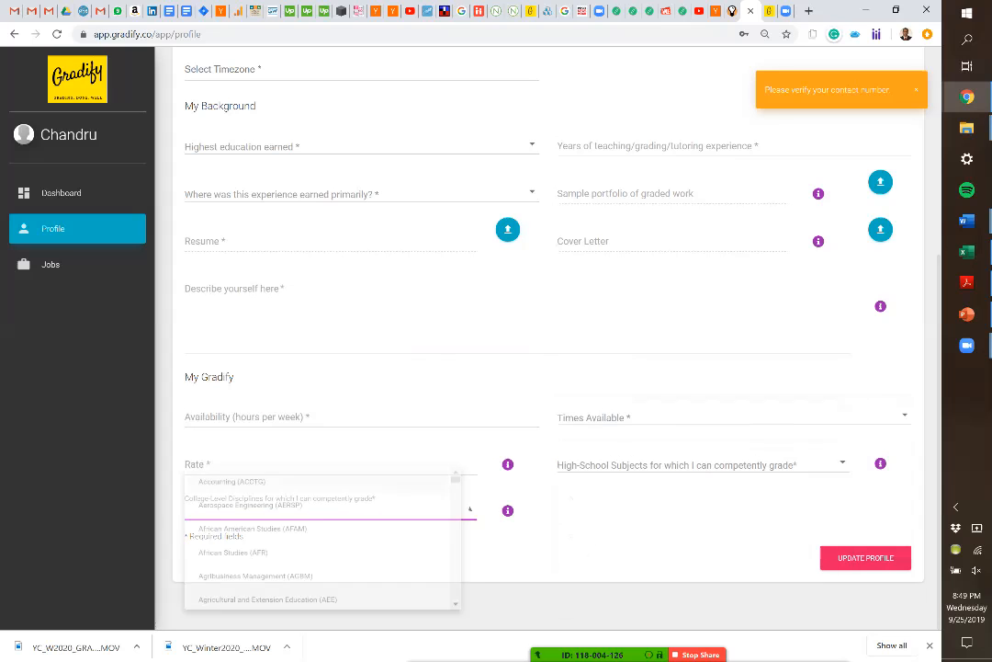
scroll(330, 543, down, 8)
scroll(330, 542, down, 4)
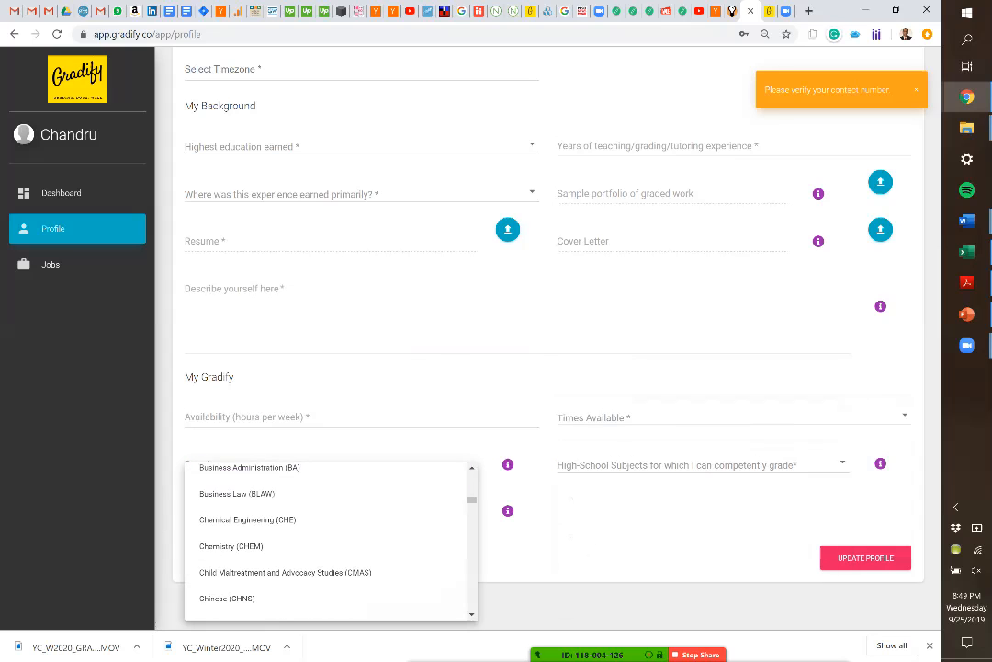
key(Escape)
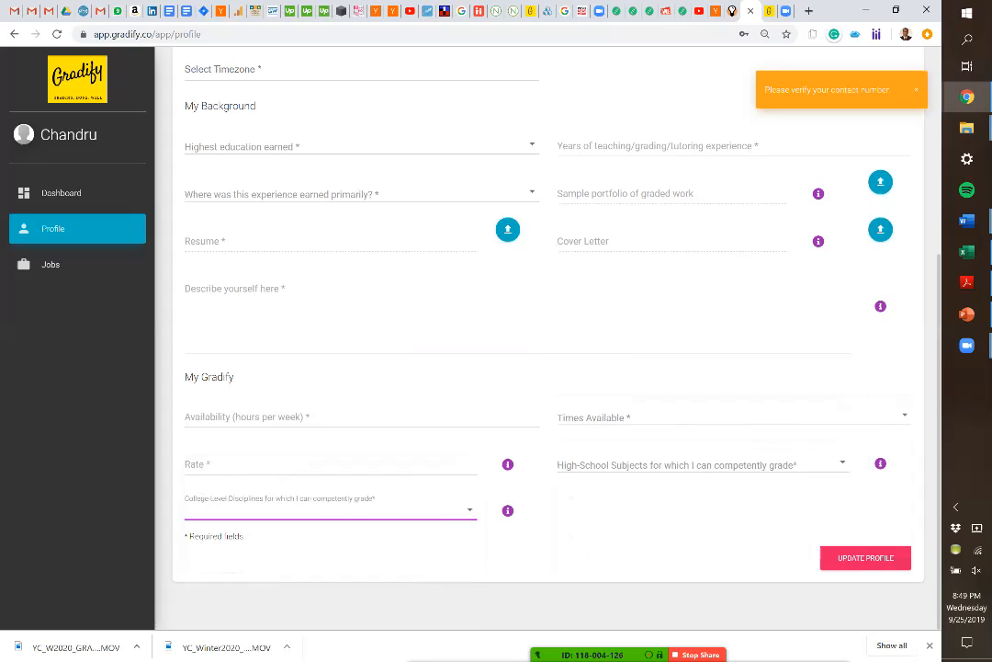
View the grader's jobs list and log out of the grader account.
click(55, 263)
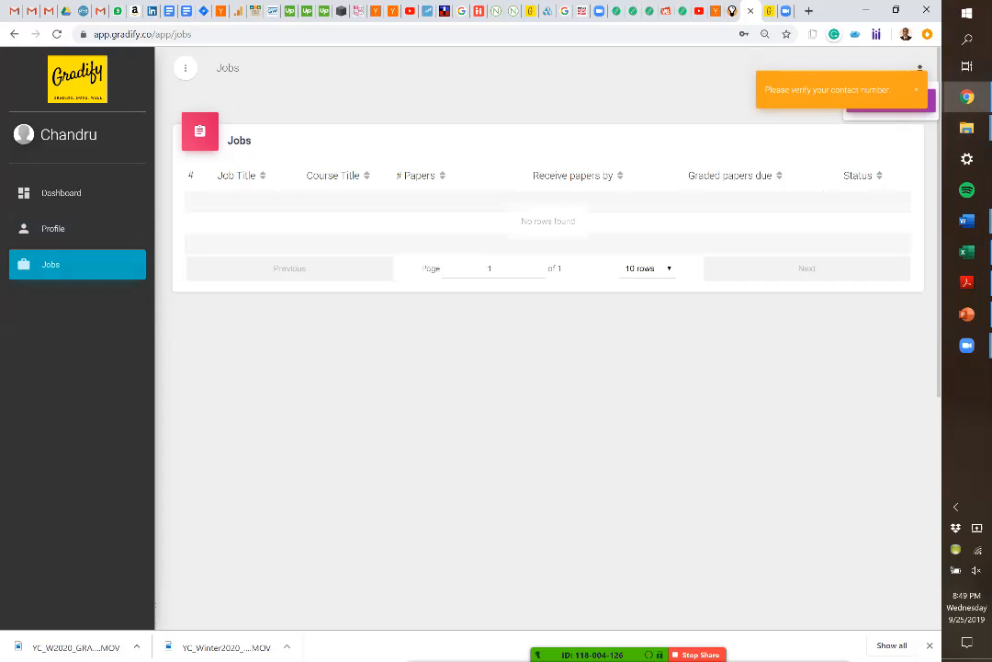
click(931, 102)
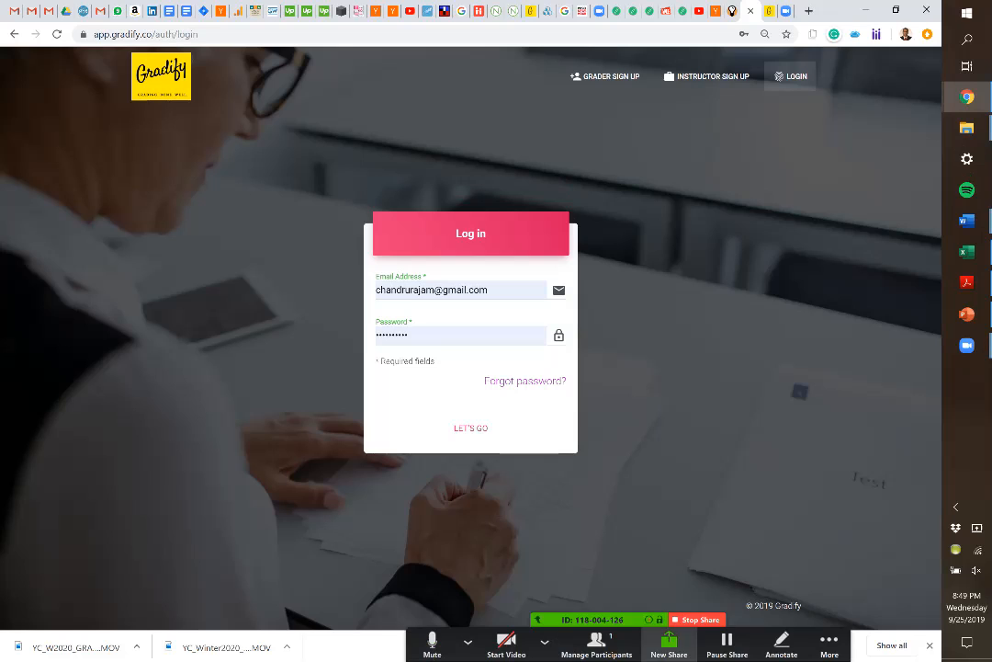
click(828, 645)
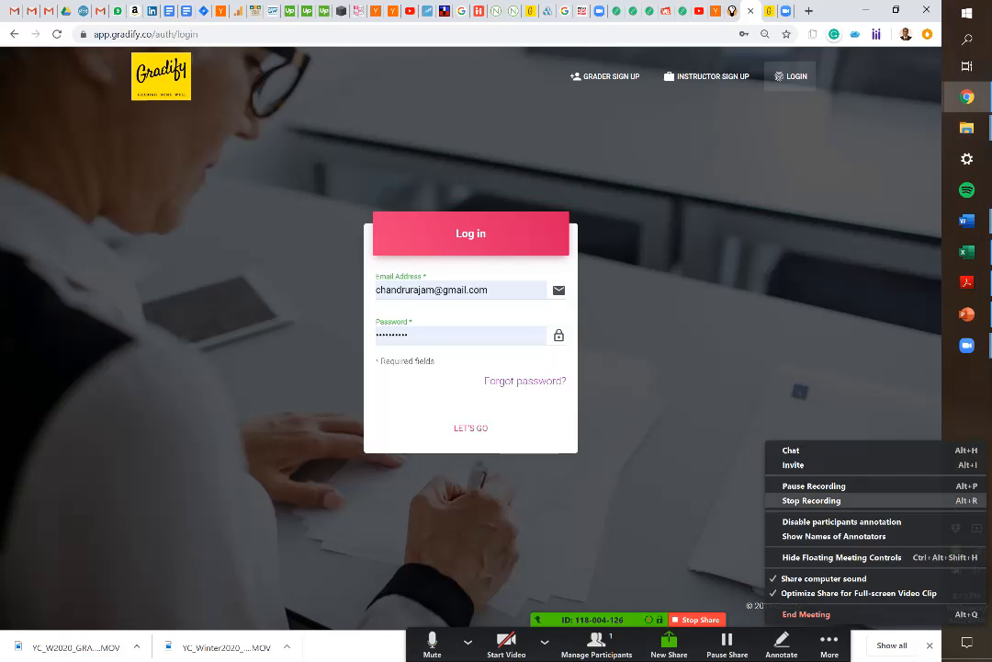